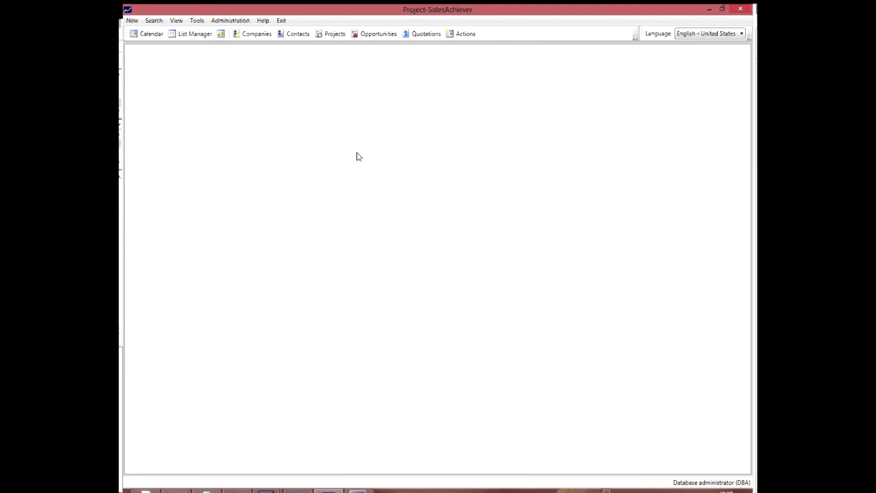
Create a new quotation and link it to the company 11400 INC
left_click(132, 20)
mouse_move(154, 21)
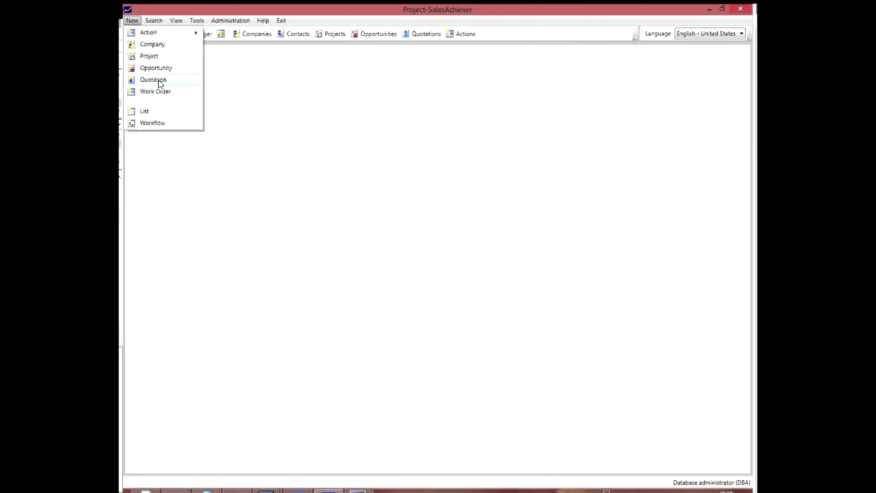
left_click(153, 79)
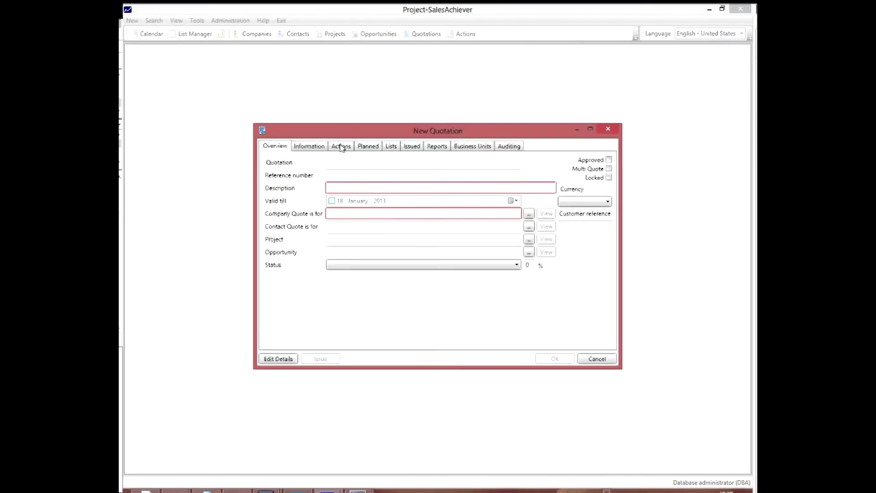
left_click(529, 214)
type("a")
left_click(509, 178)
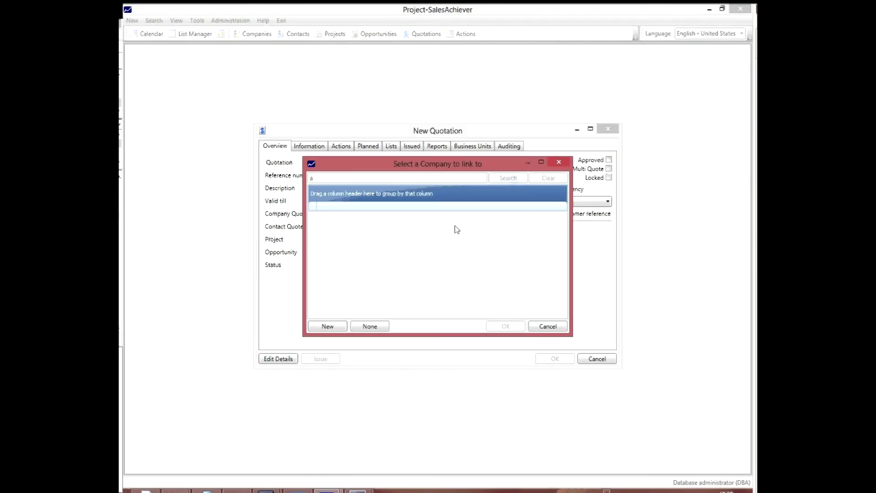
double_click(348, 219)
Describe the quotation as 123, then save the record and open its details for editing
left_click(344, 188)
type("123")
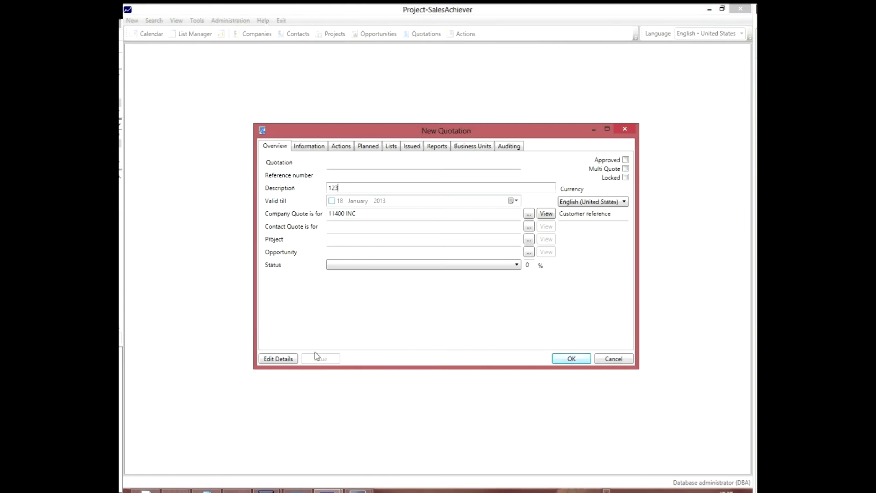
left_click(294, 360)
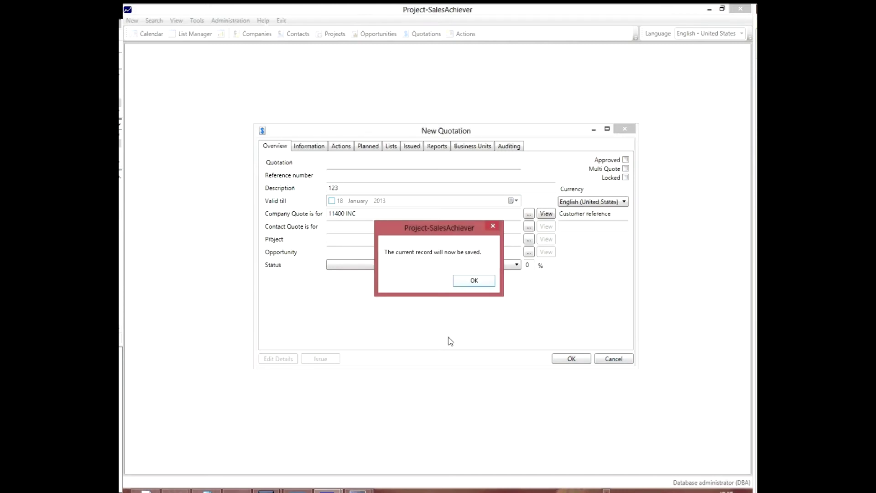
left_click(475, 281)
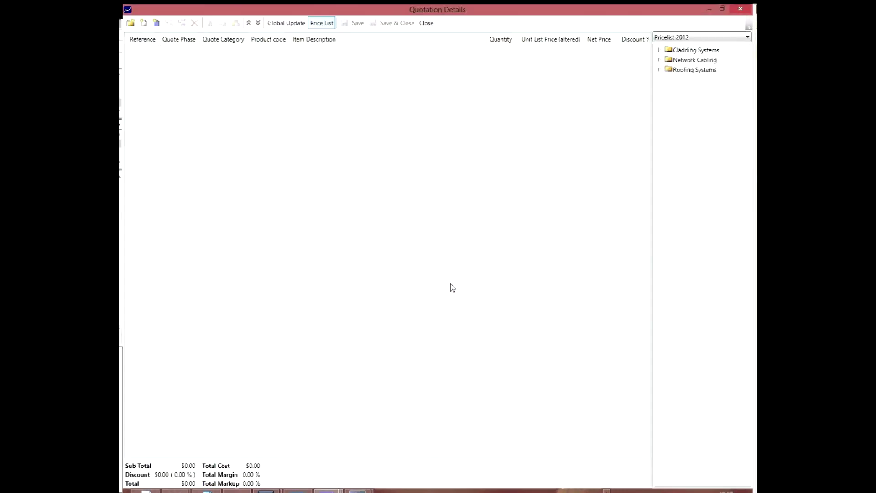
Add the Network Cabling item from Pricelist 2012 to the quotation with a quantity of 1000
left_click(659, 60)
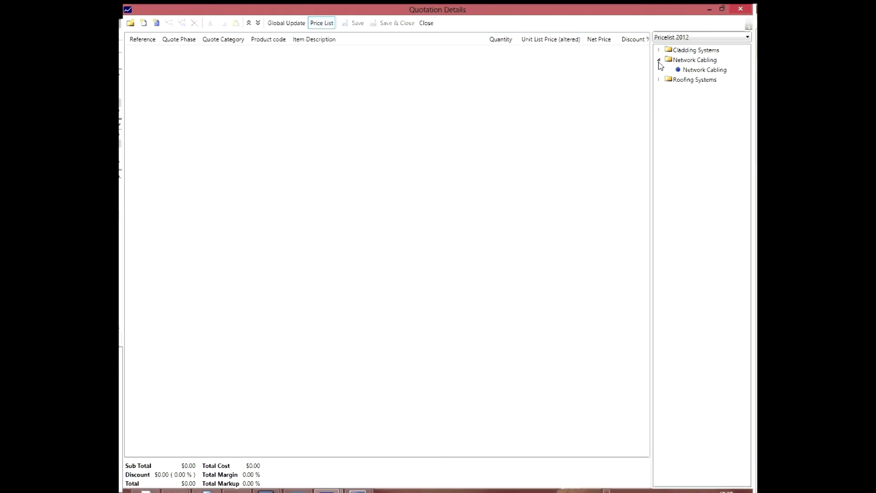
left_click(702, 71)
double_click(701, 70)
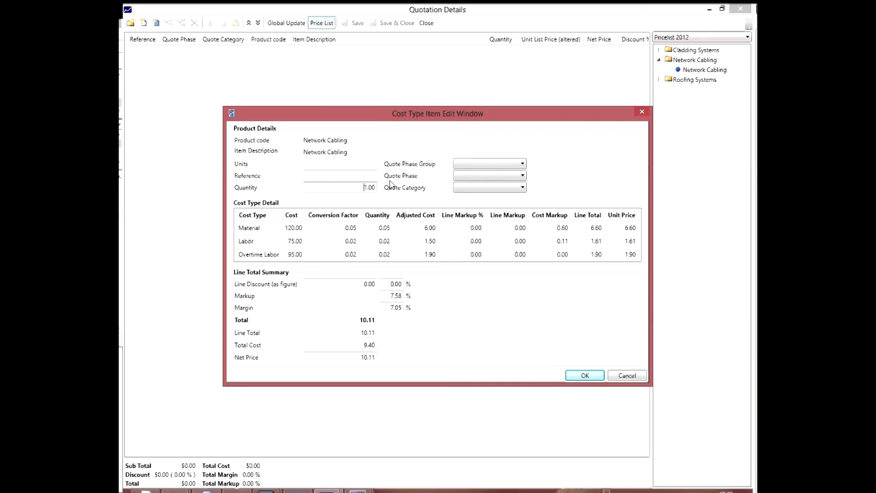
type("000")
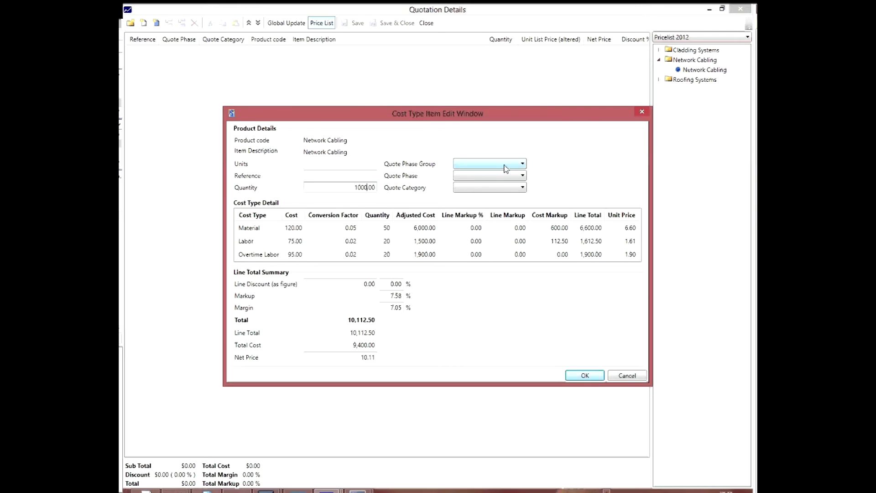
Assign the item to quote phase group CSI Codings, quote phase Electrical and quote category Electrical Labor
left_click(506, 169)
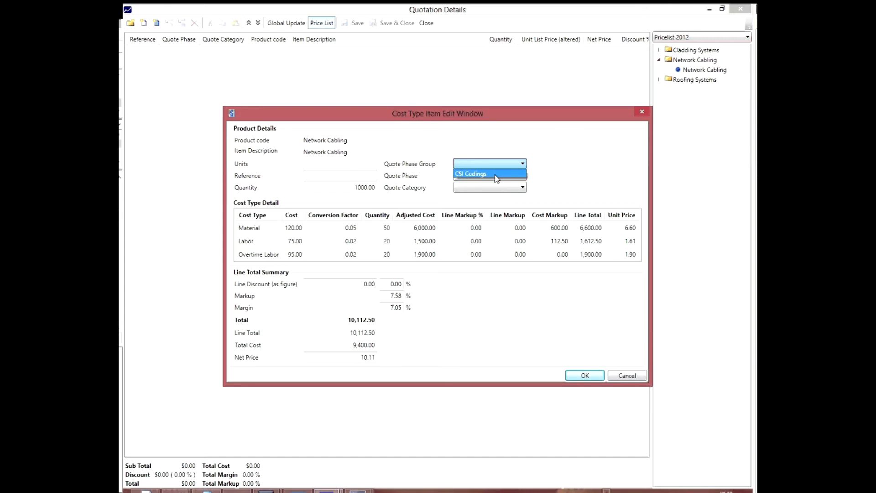
left_click(497, 175)
left_click(508, 177)
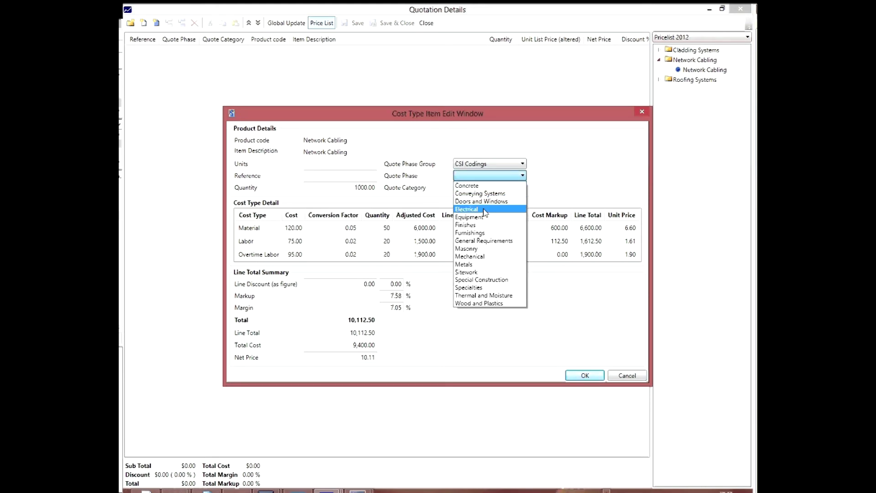
left_click(484, 210)
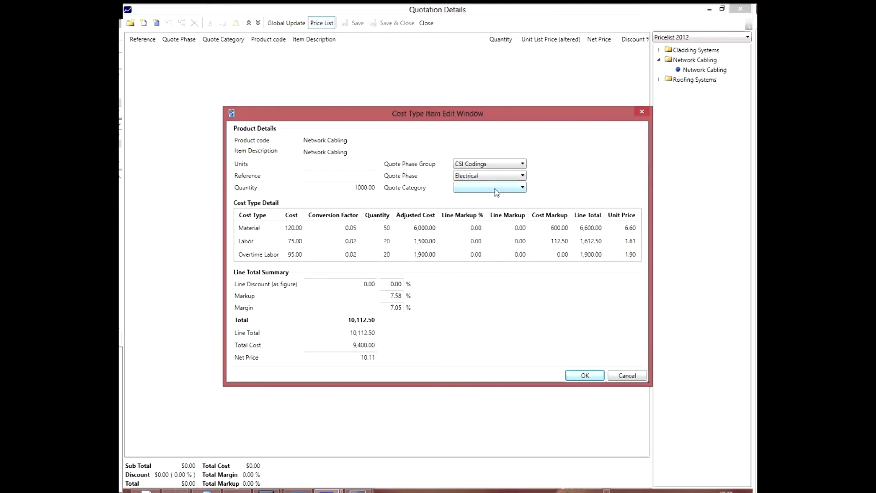
left_click(496, 188)
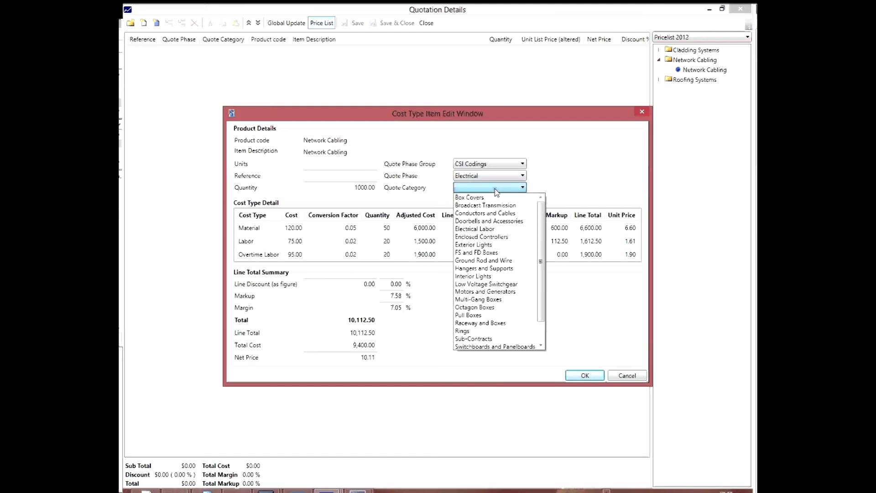
left_click(491, 229)
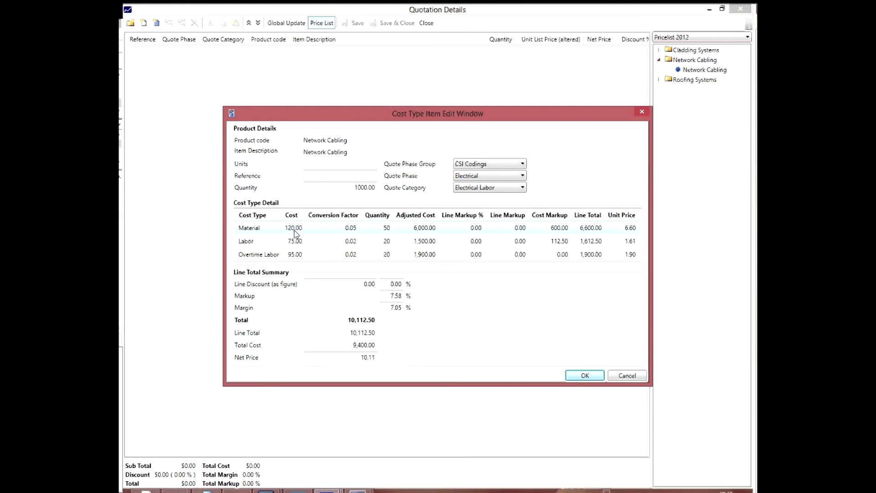
Set the Material cost type's conversion factor to 0.04
left_click(352, 228)
key("Return")
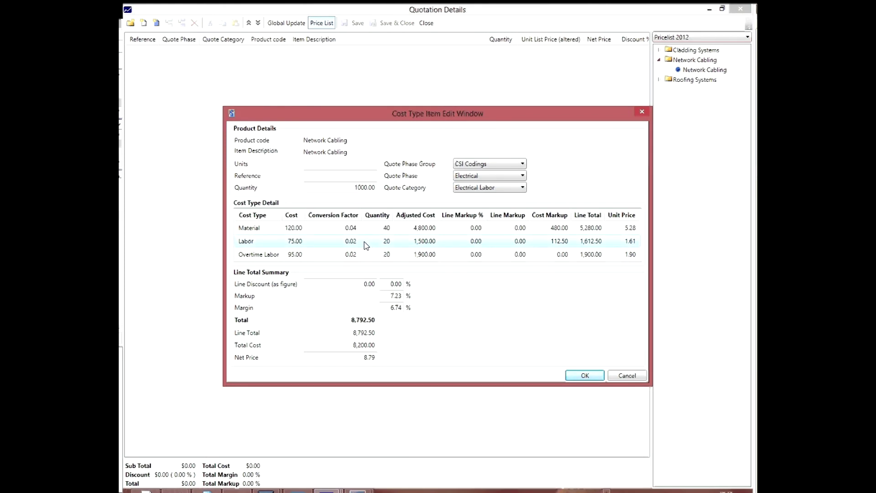
left_click(366, 246)
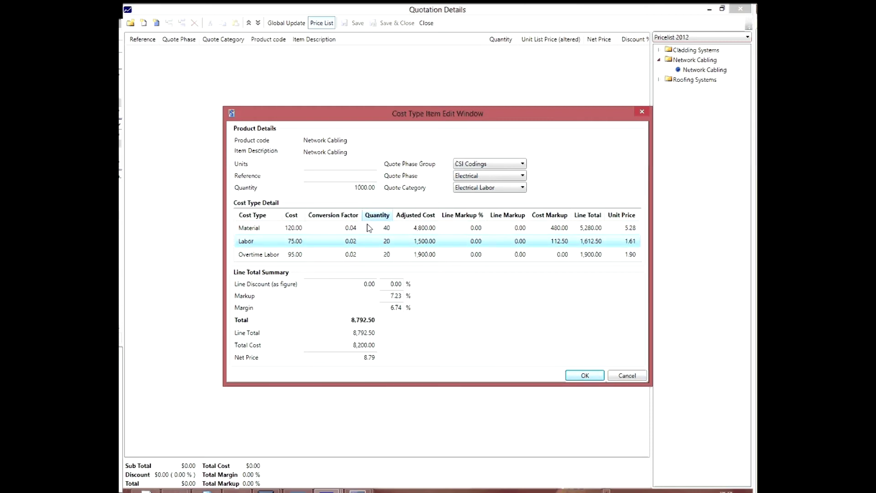
left_click(393, 235)
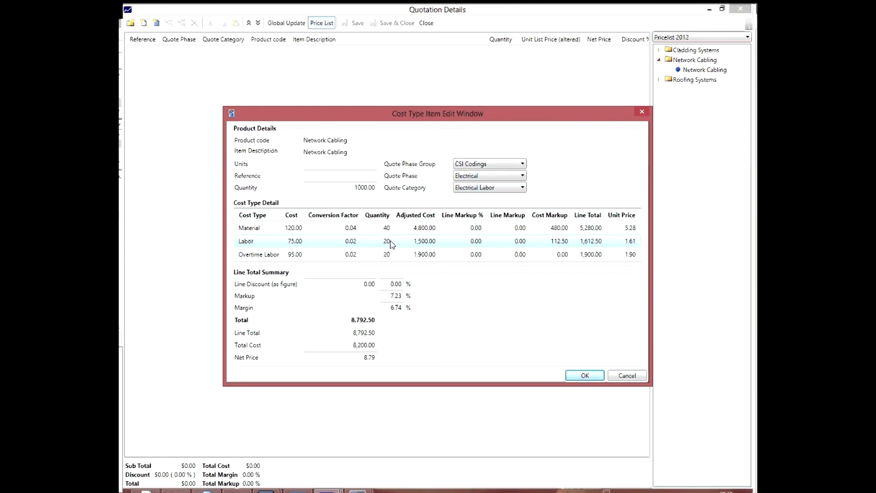
left_click(434, 236)
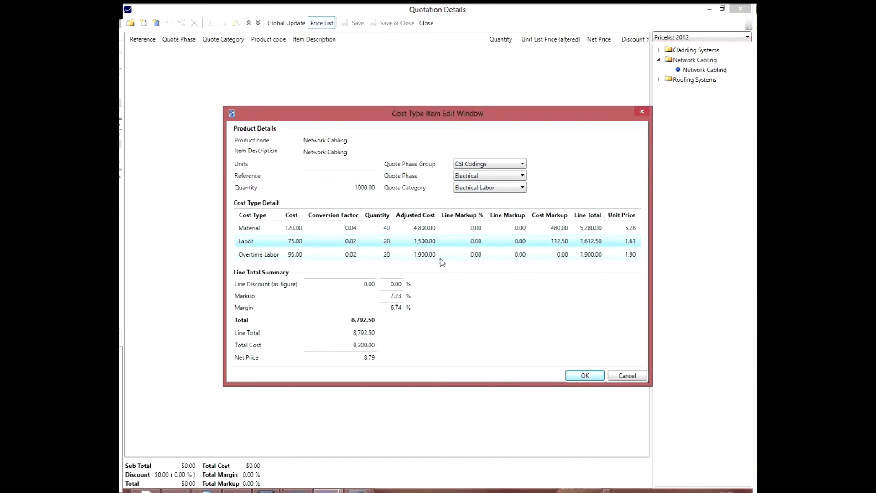
Set the line markup to 20% for Material and 50% for Labor
left_click(477, 230)
type("2")
left_click(524, 246)
left_click(470, 242)
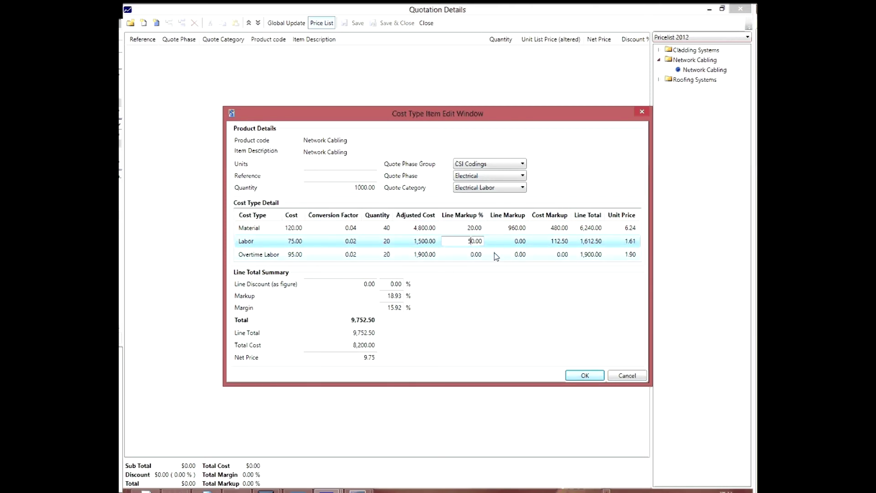
left_click(510, 261)
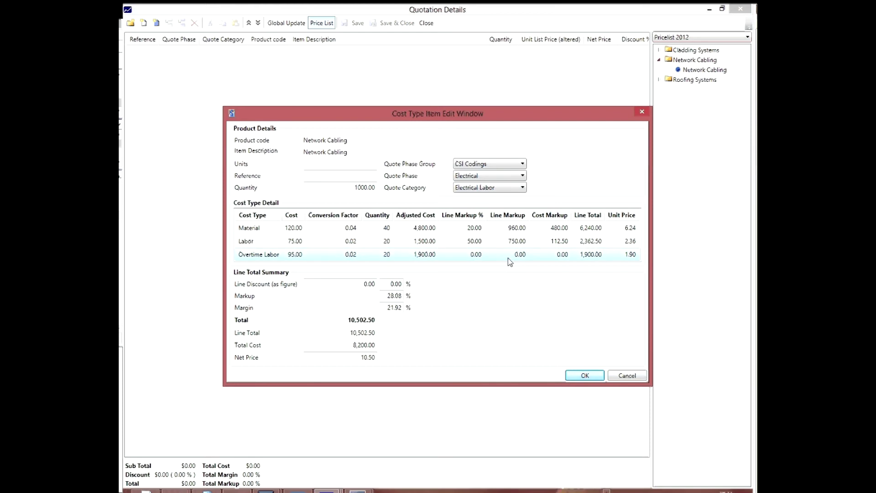
left_click(521, 253)
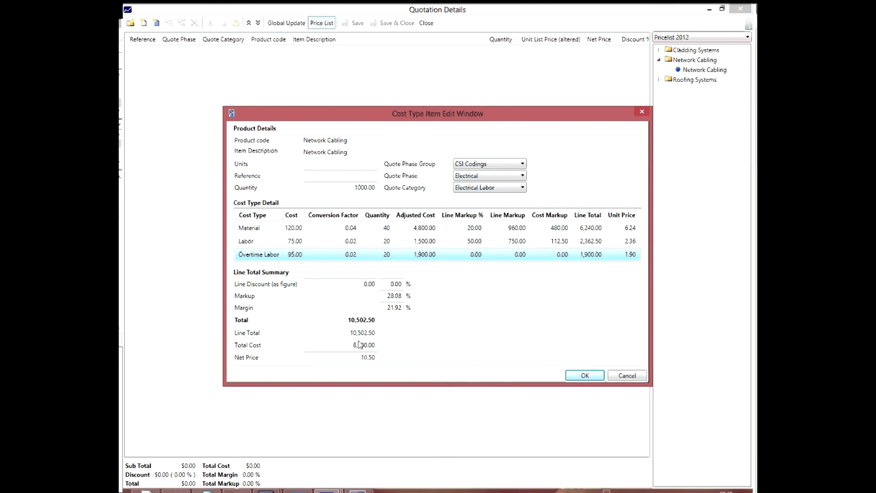
Apply a line discount of 20% to the Network Cabling item
left_click(360, 360)
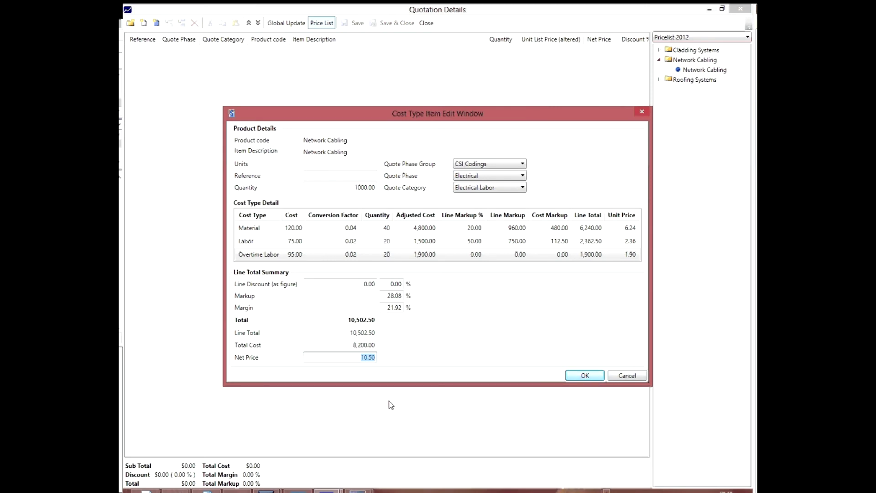
left_click(372, 359)
left_click(388, 284)
type("2")
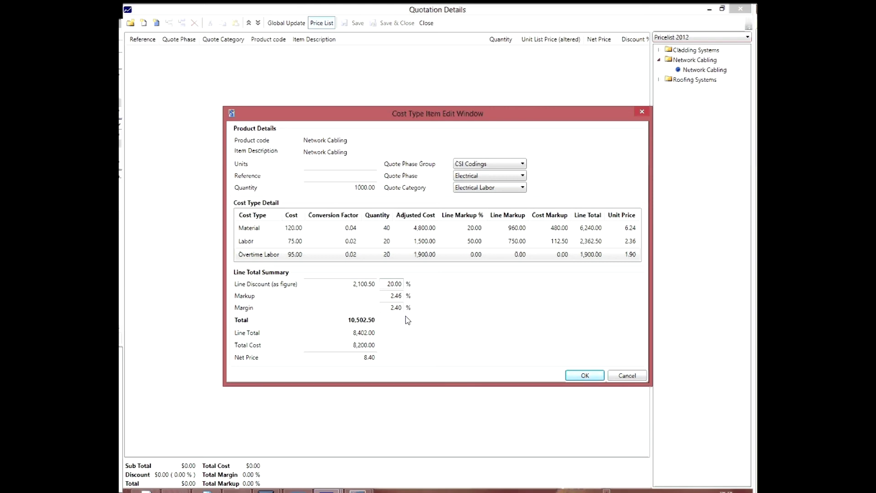
Set the item's net price to 9
left_click(365, 358)
type("96")
key("BackSpace")
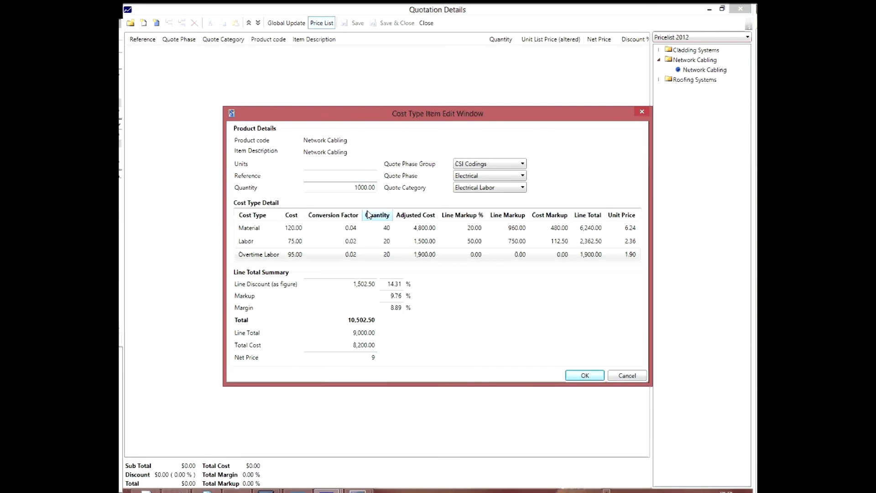
Change the item's quantity to 2000 and accept the line into the quotation
key("BackSpace")
type("2")
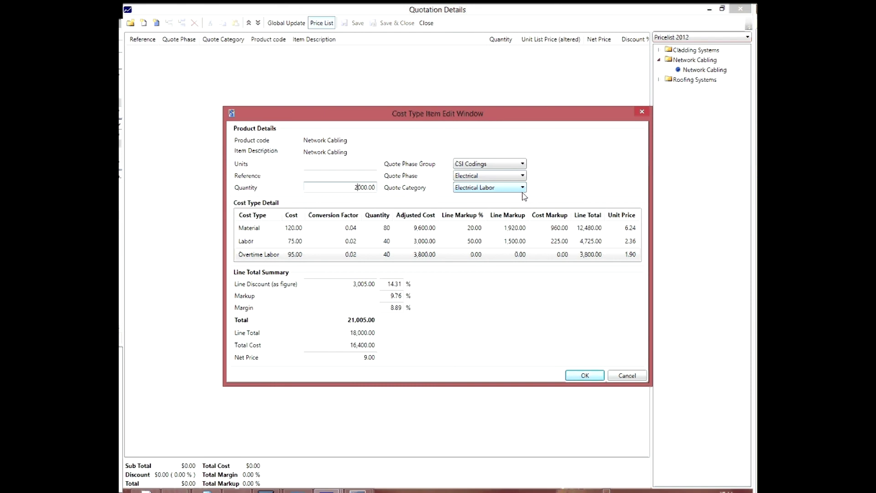
left_click(600, 377)
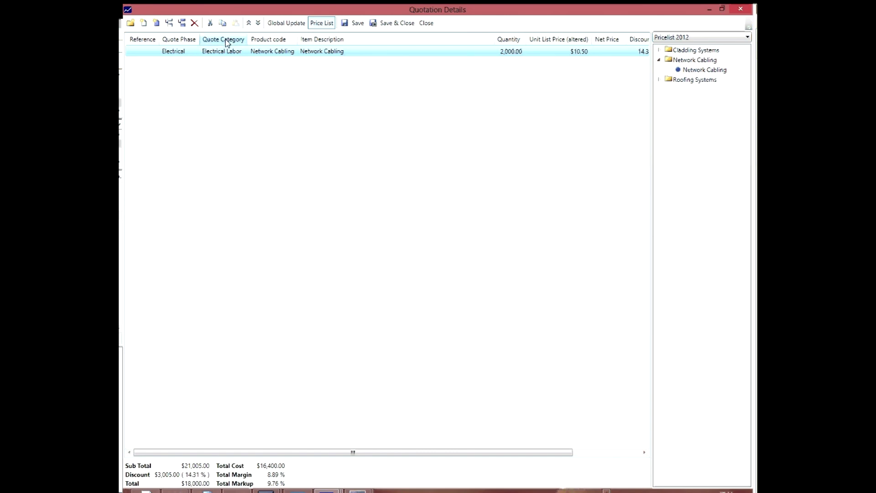
left_click(223, 24)
left_click(220, 54)
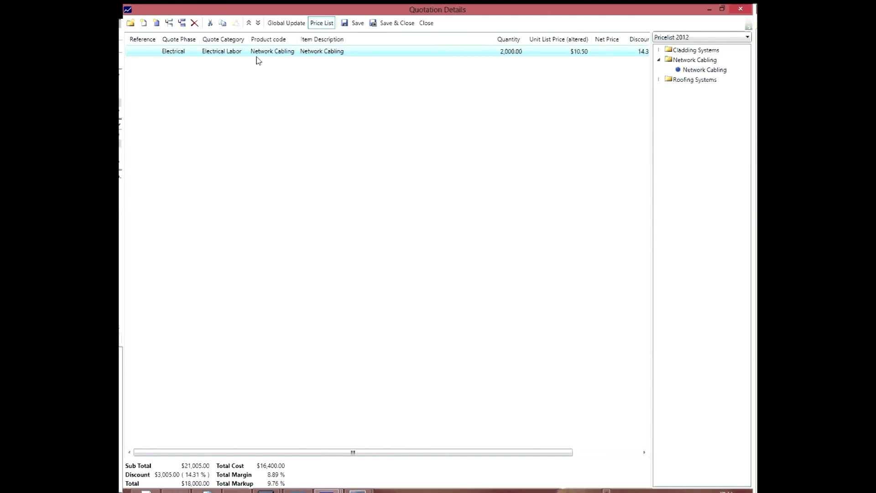